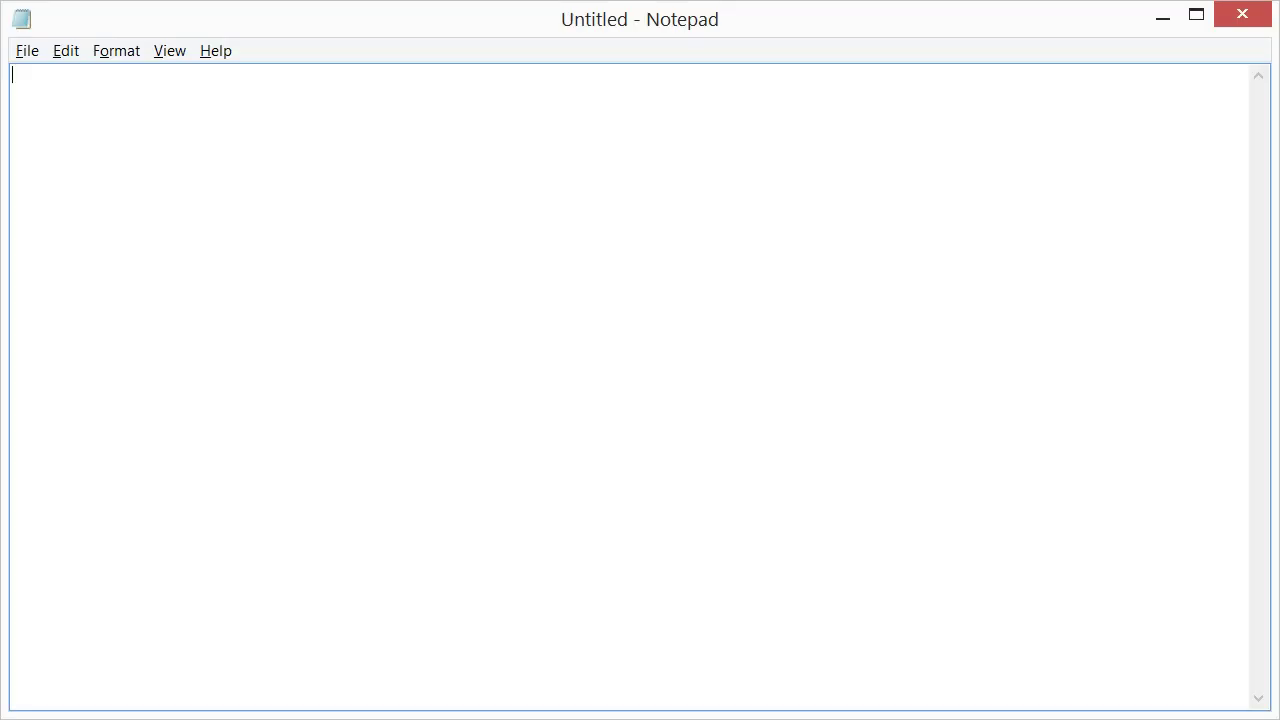
Capture three YubiKey one-time passwords in Notepad, one per line.
key(Return)
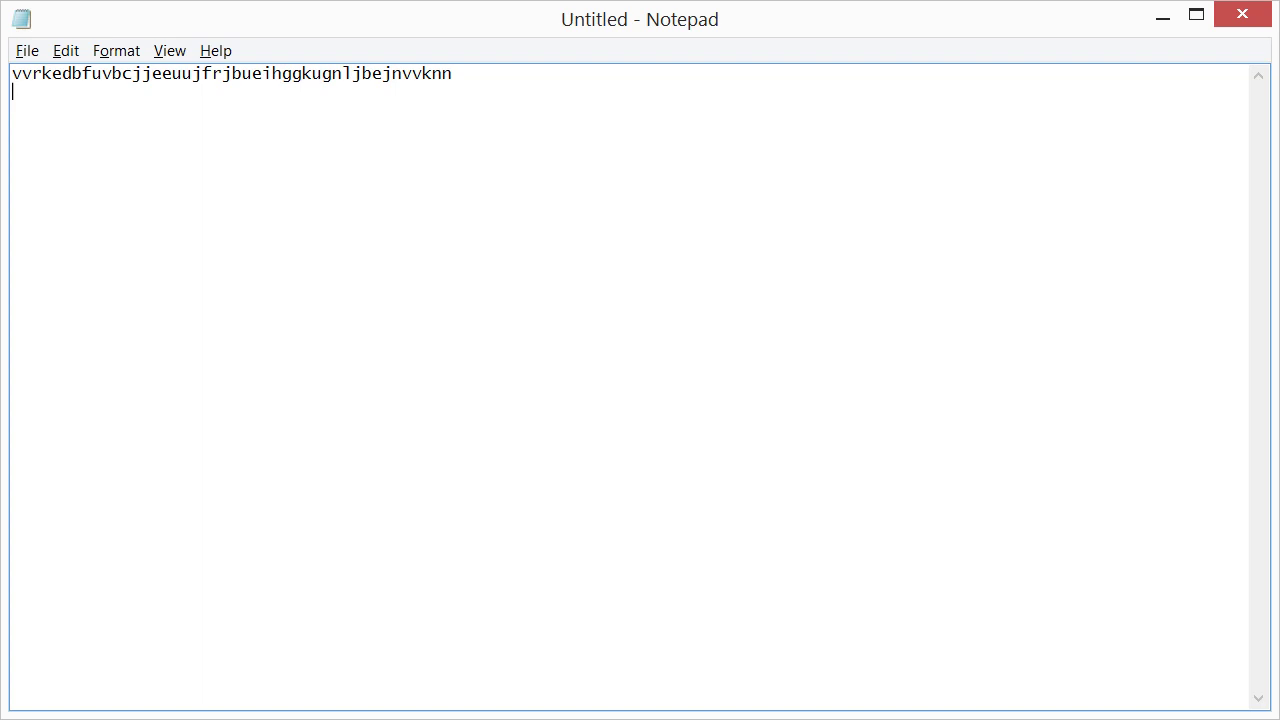
key(Return)
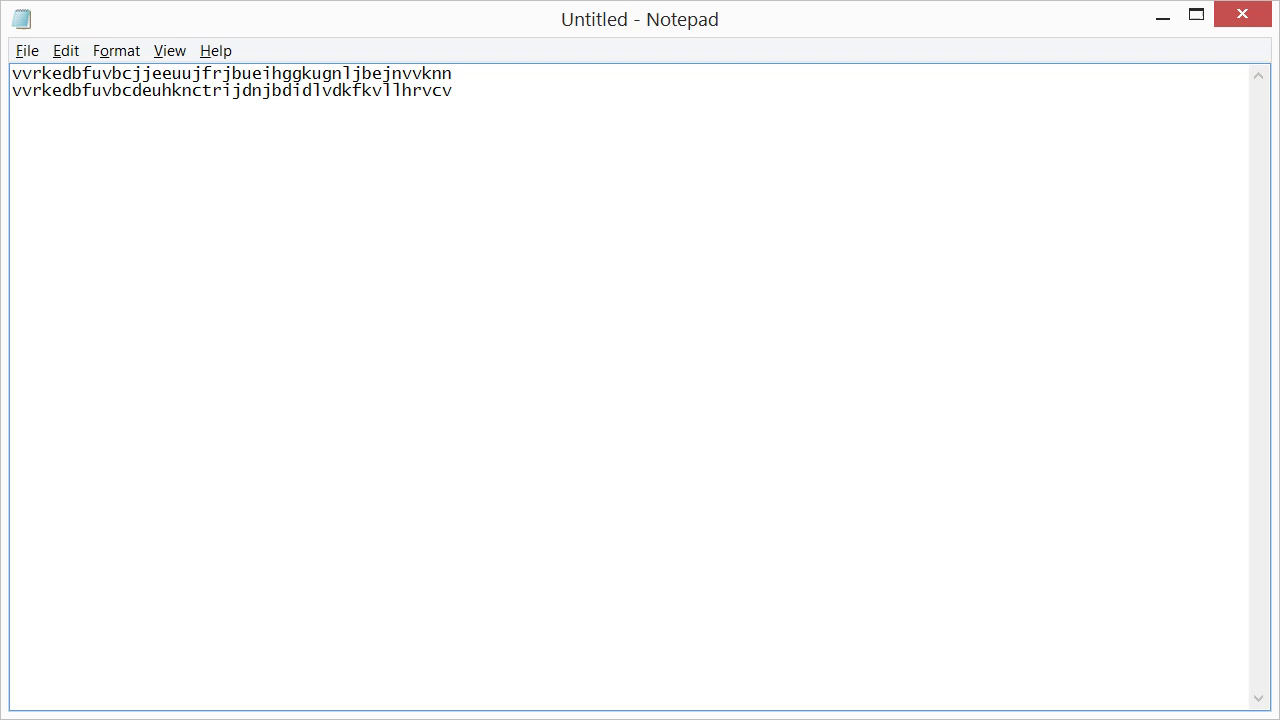
key(Return)
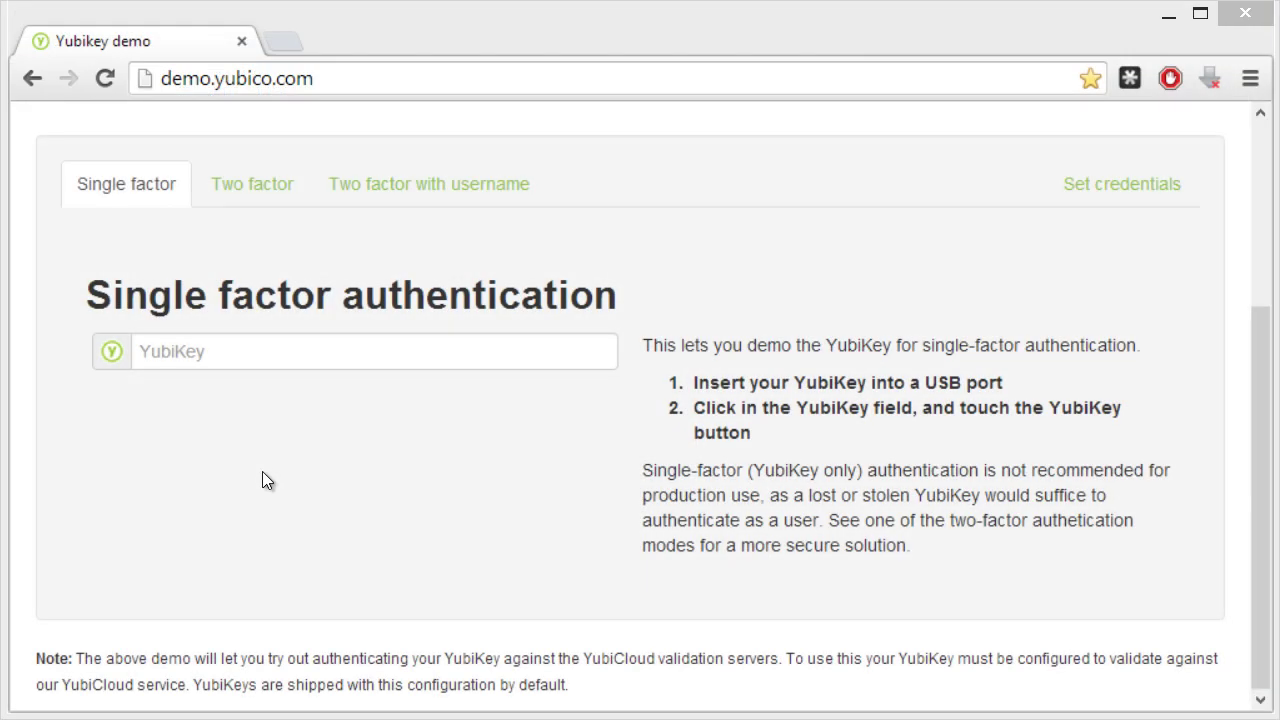
Submit a YubiKey one-time password in the demo's YubiKey field and scroll up to the result.
click(187, 362)
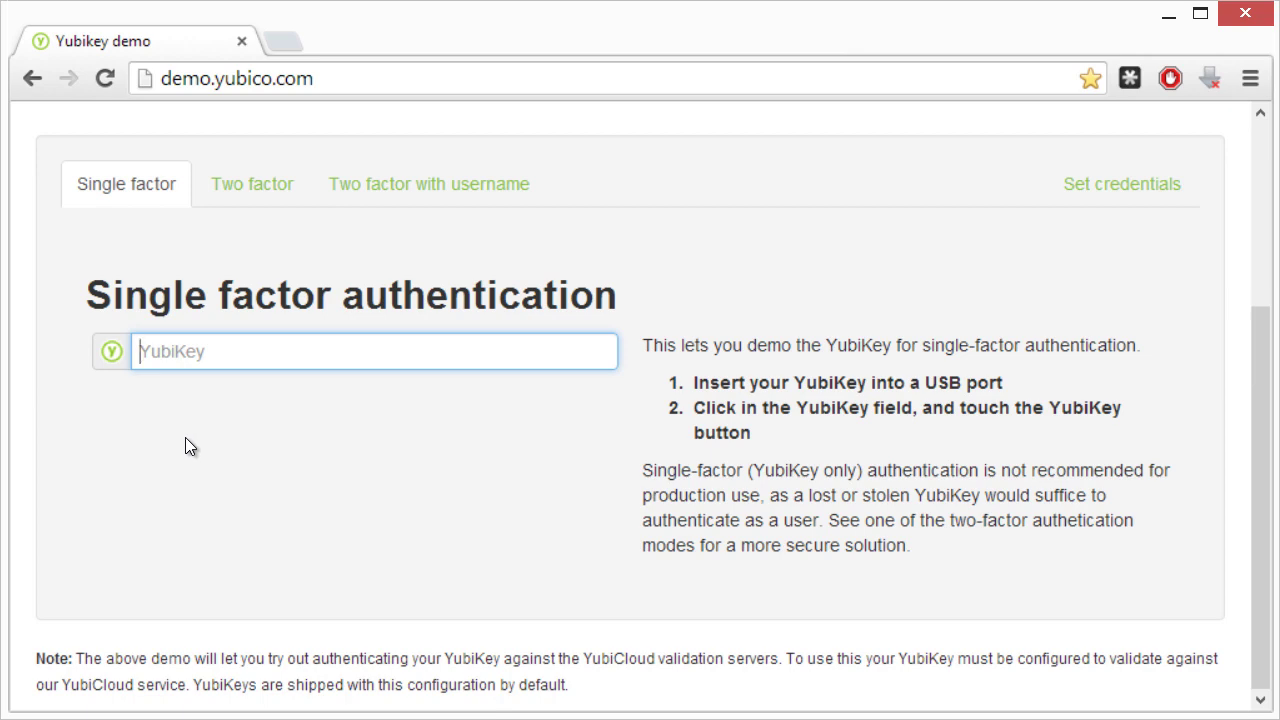
key(Return)
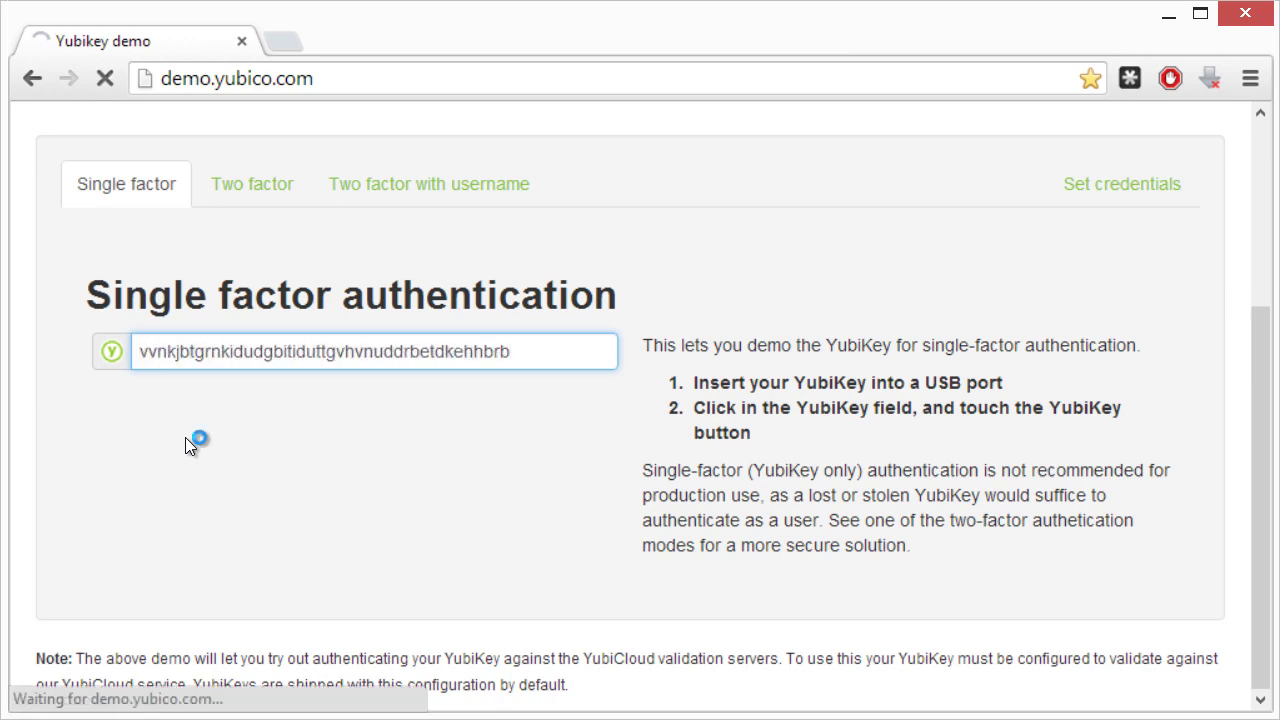
scroll(187, 444, up, 4)
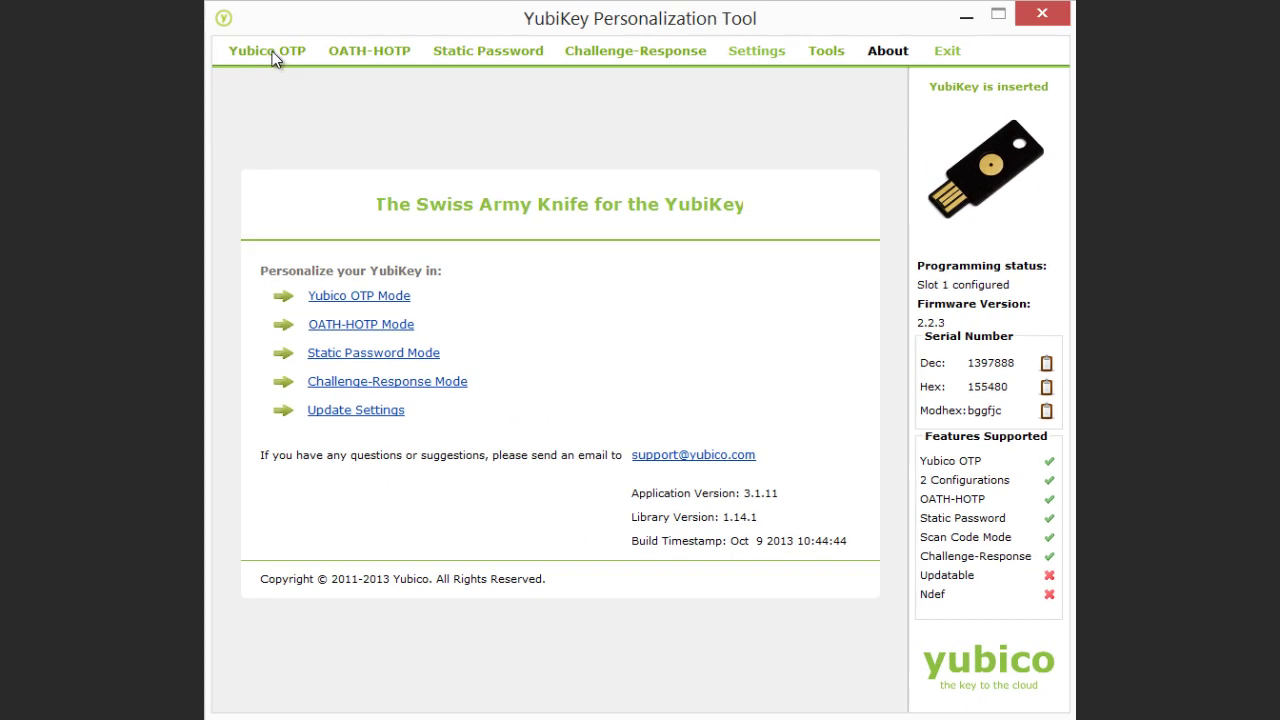
Switch to Yubico OTP mode and choose the Quick setup.
click(272, 51)
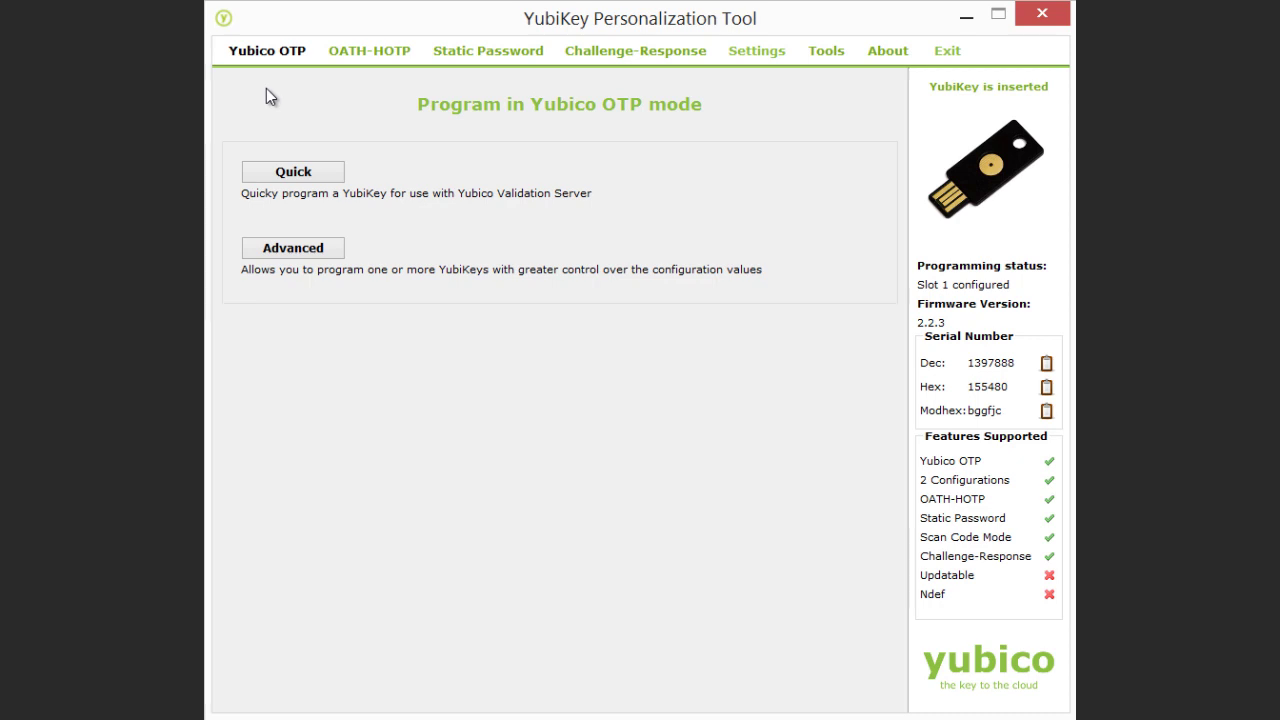
click(293, 173)
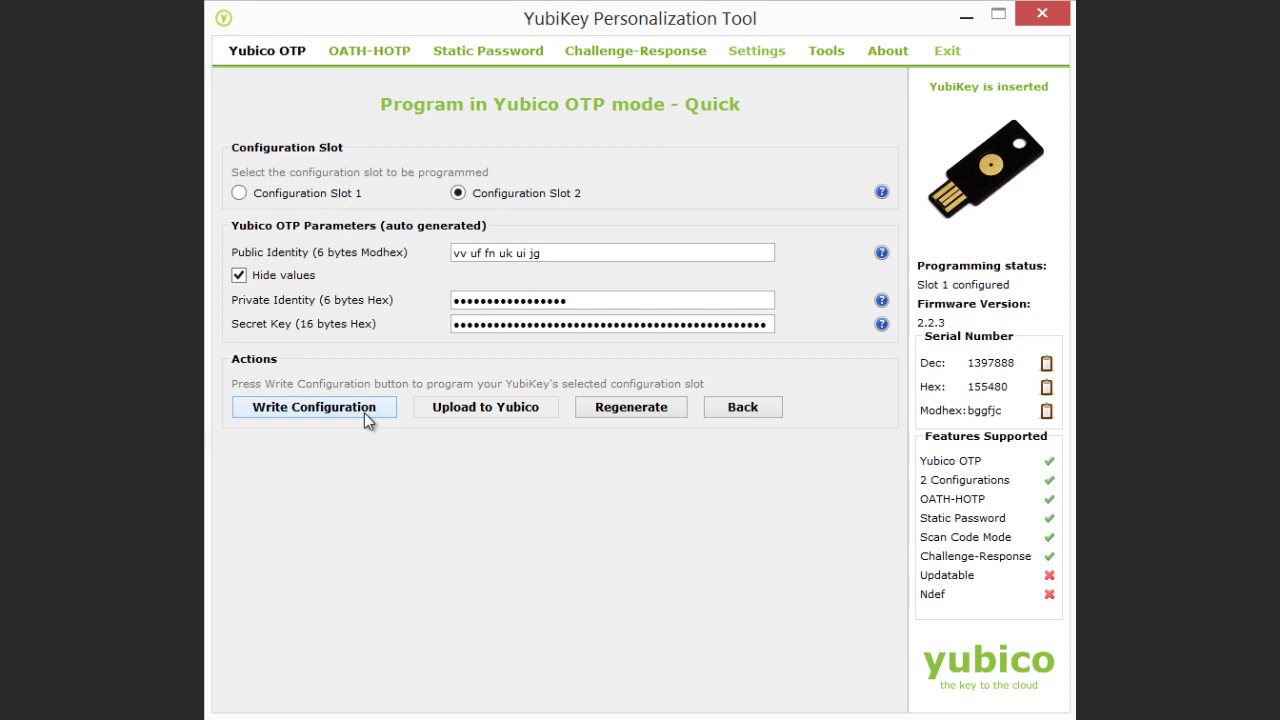
Write the configuration to slot 2, save the log as configuration_log, then start Upload to Yubico.
click(364, 409)
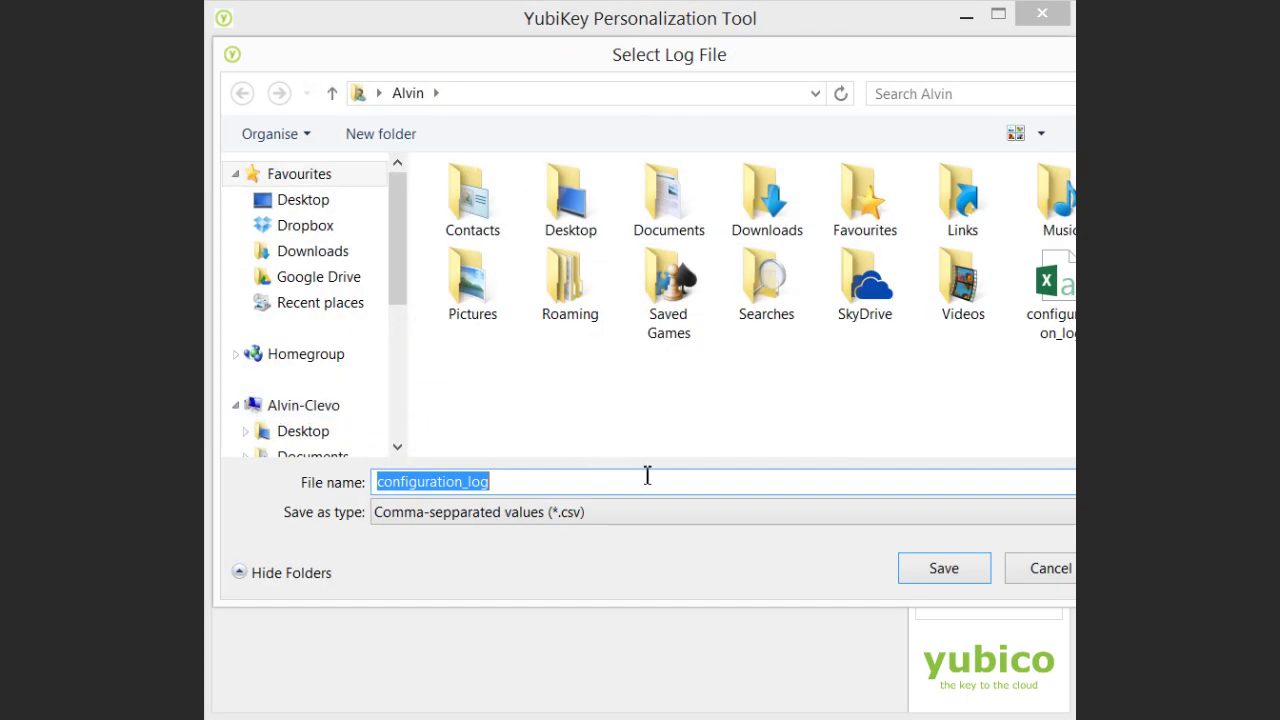
click(944, 572)
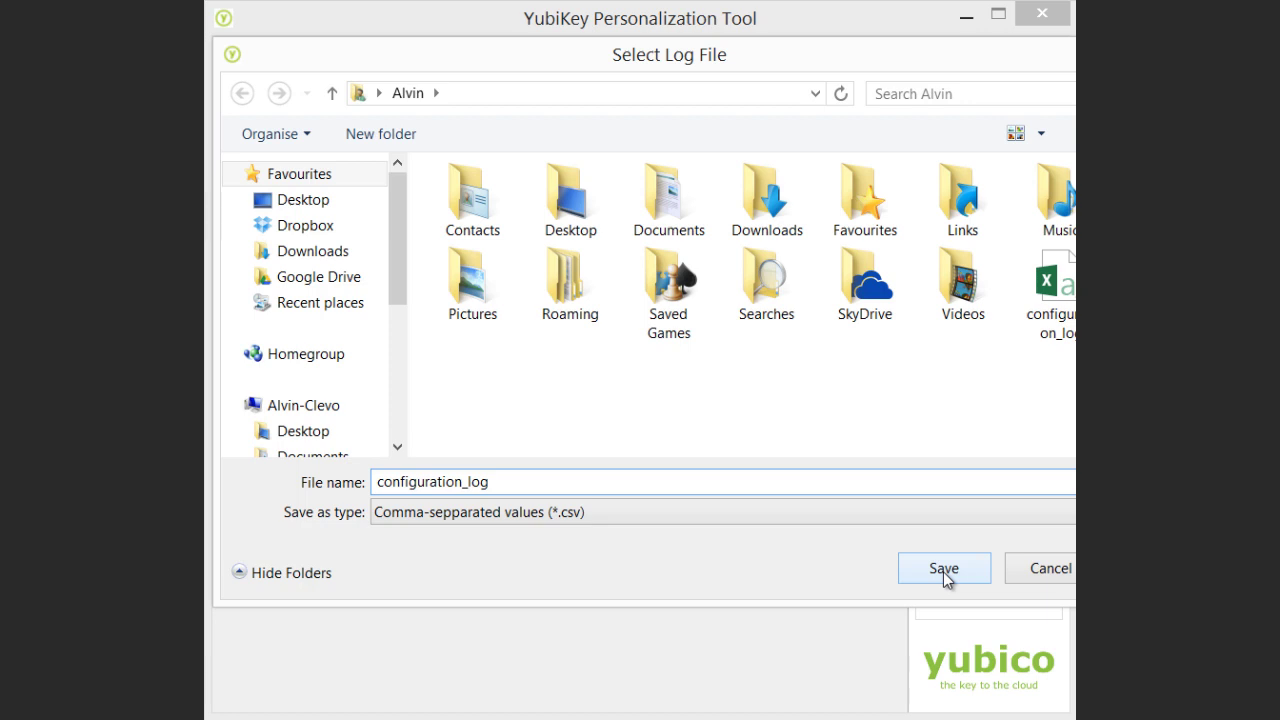
click(943, 570)
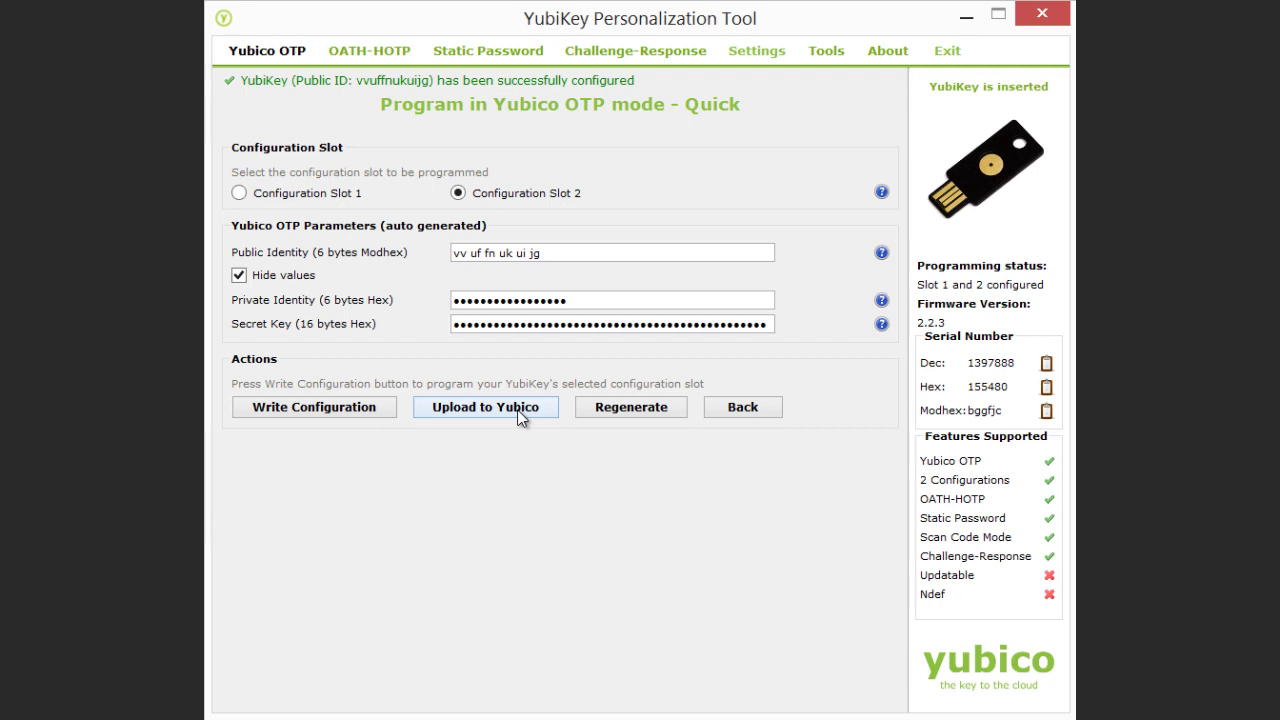
click(519, 417)
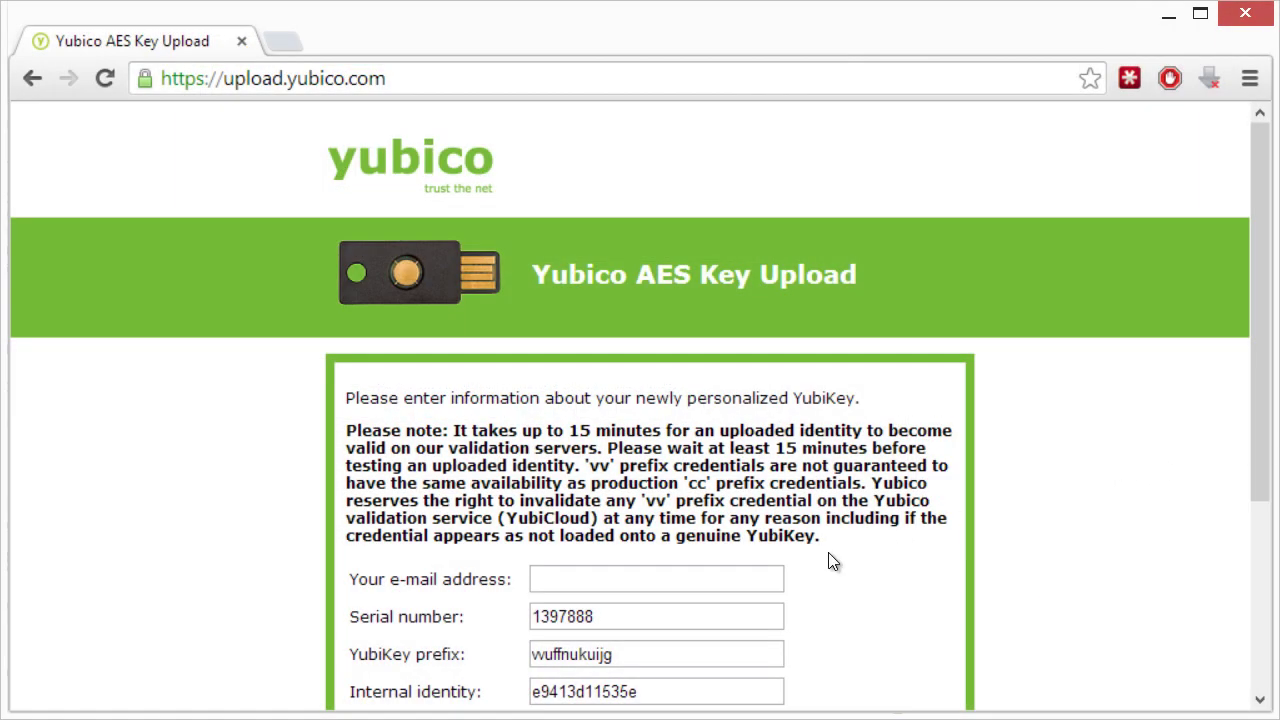
Fill in the contact e-mail field by accepting the browser's autofill suggestion.
click(770, 580)
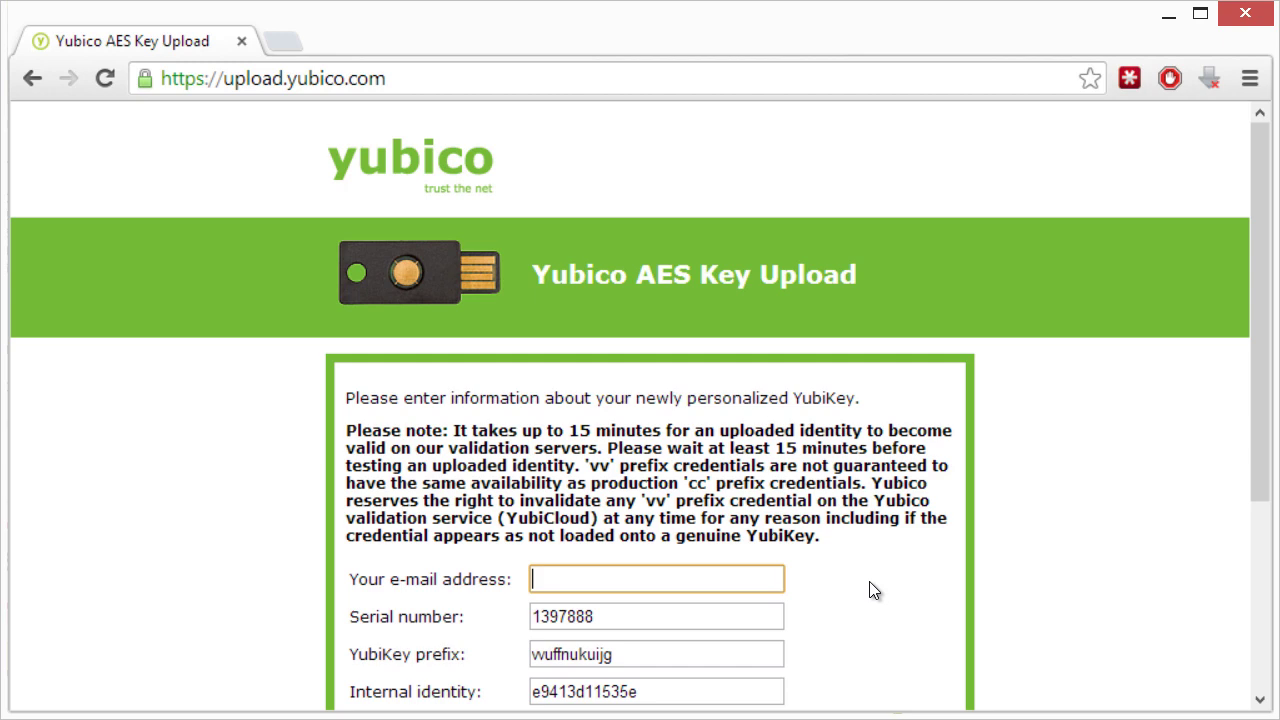
text(test)
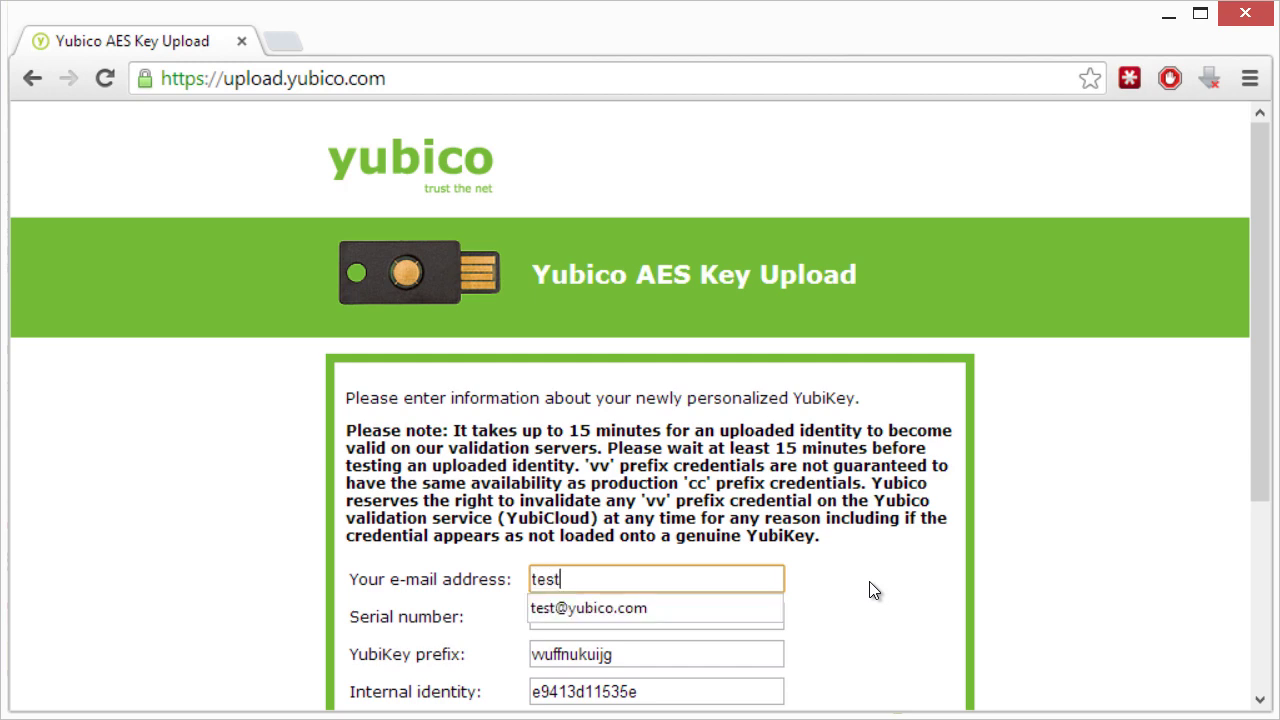
key(Down)
key(Return)
Enter a fresh one-time password from the key, then begin the CAPTCHA answer 'the naconme'.
scroll(869, 590, down, 1)
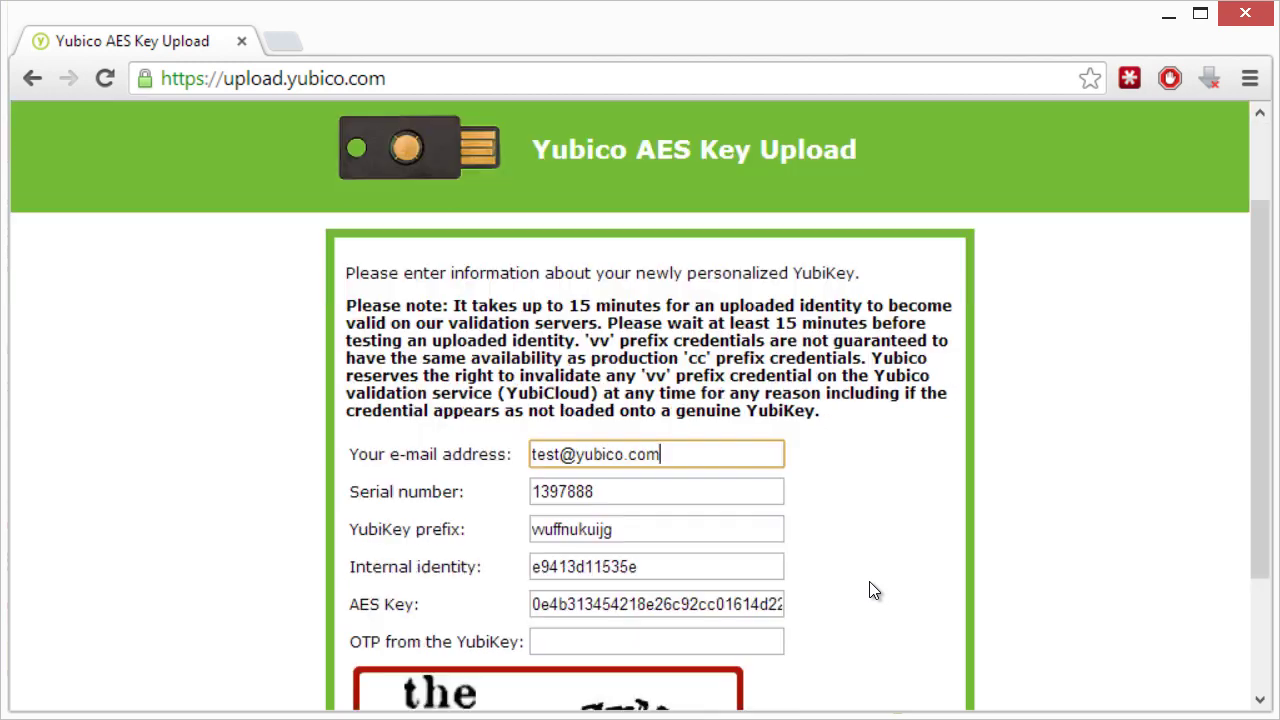
scroll(869, 581, down, 1)
scroll(867, 577, down, 1)
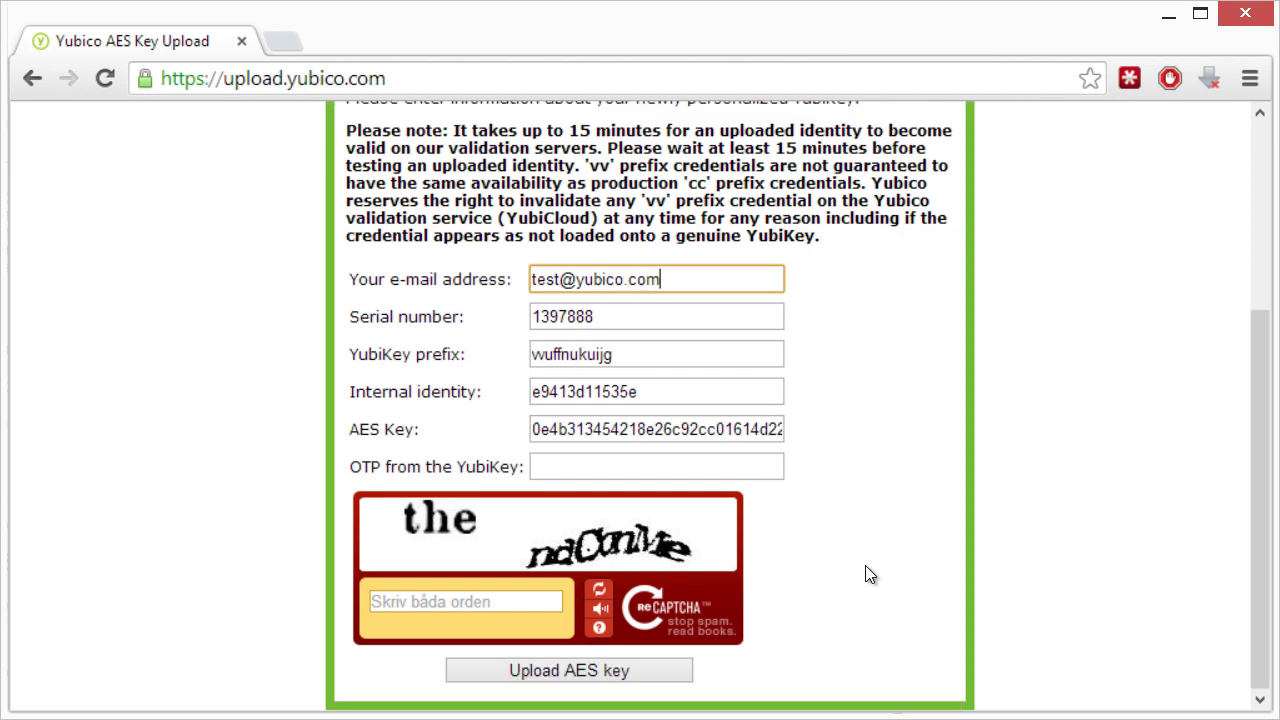
click(765, 471)
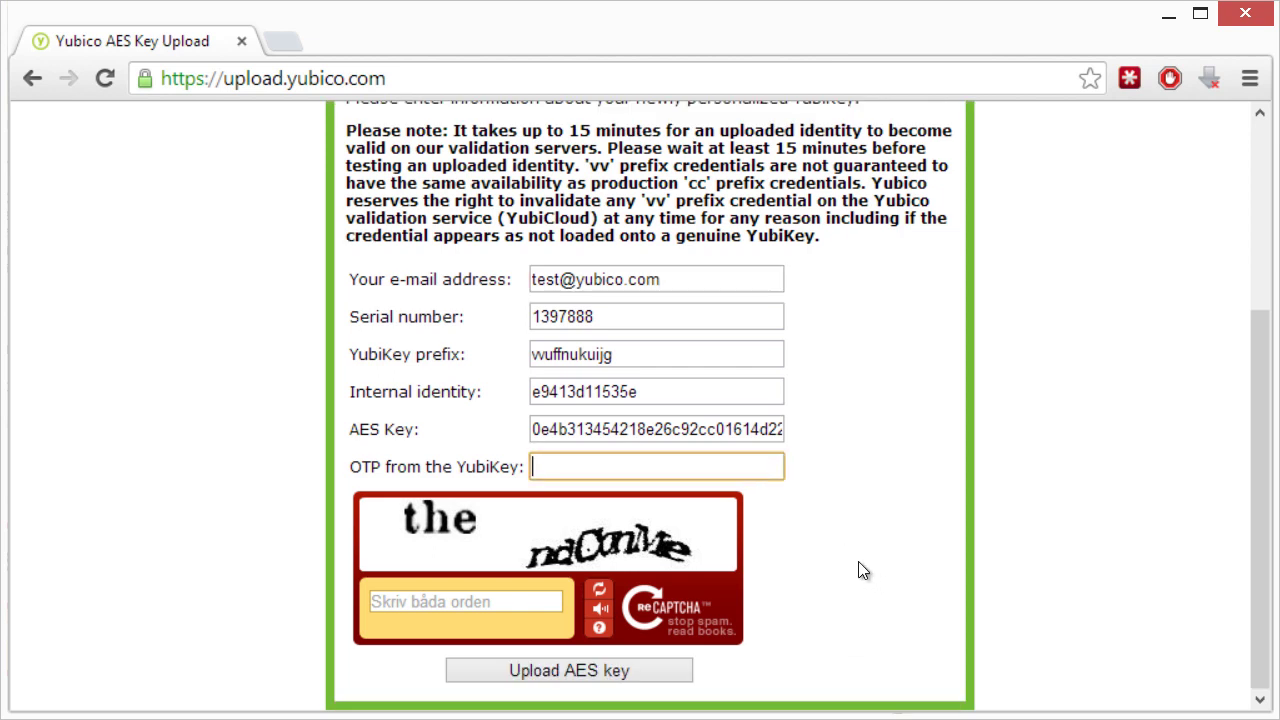
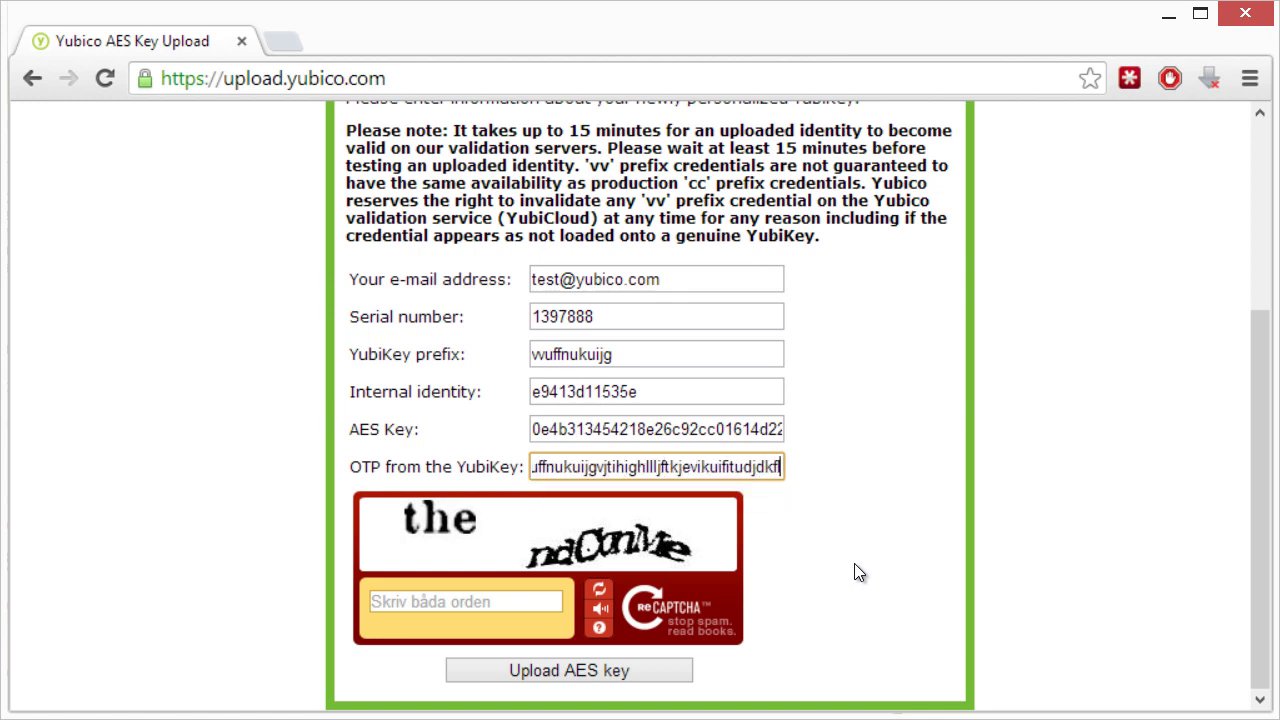
click(500, 605)
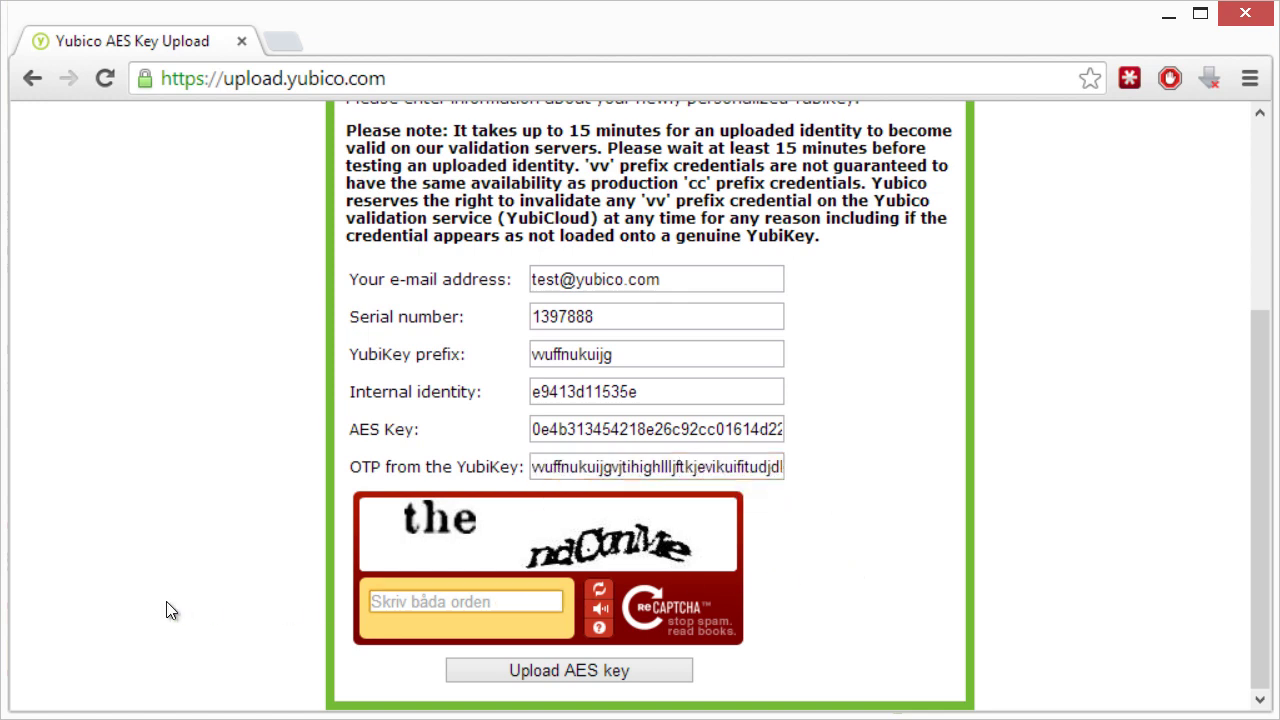
text(the )
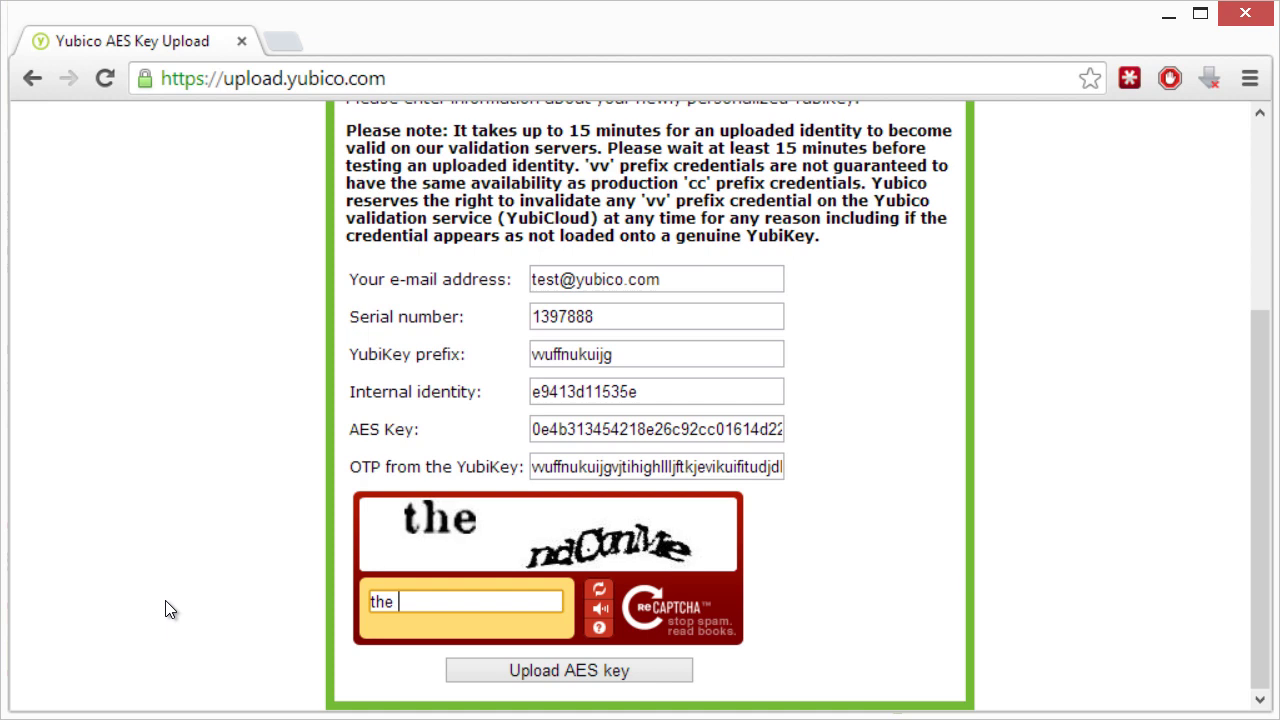
text(naconme)
Upload the AES key, then authenticate on the Yubico demo with a new one-time password.
click(478, 672)
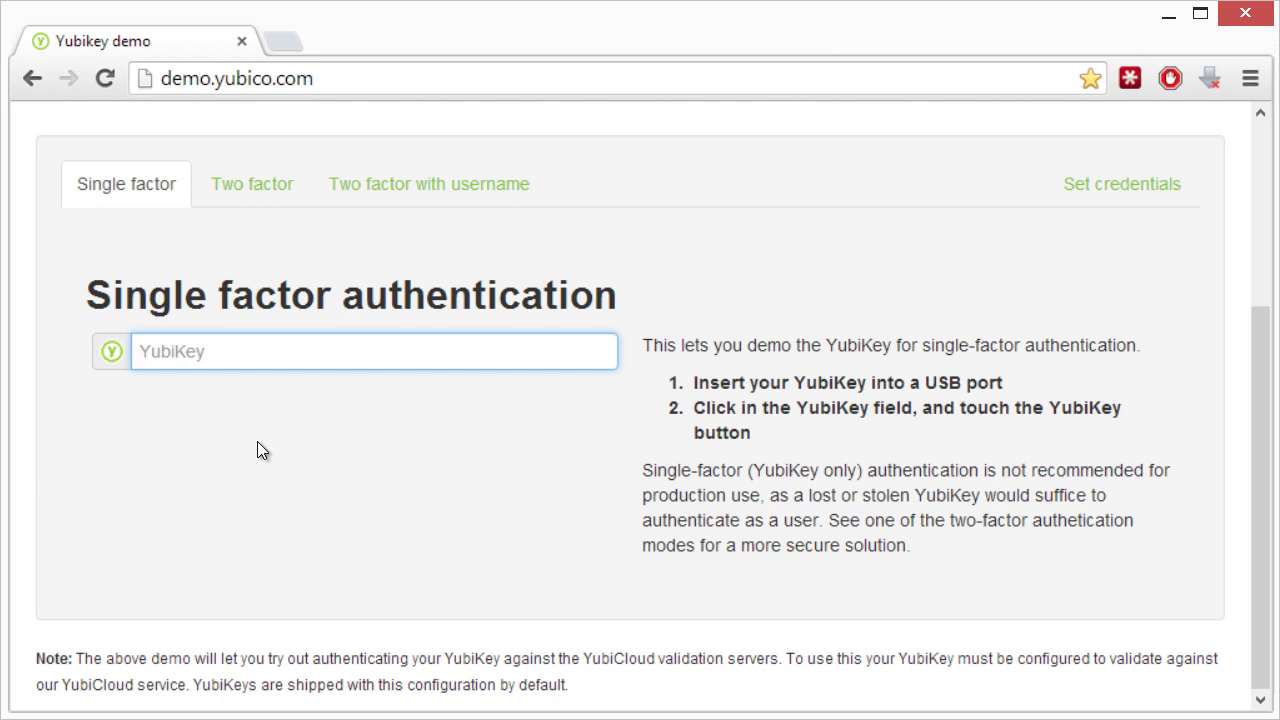
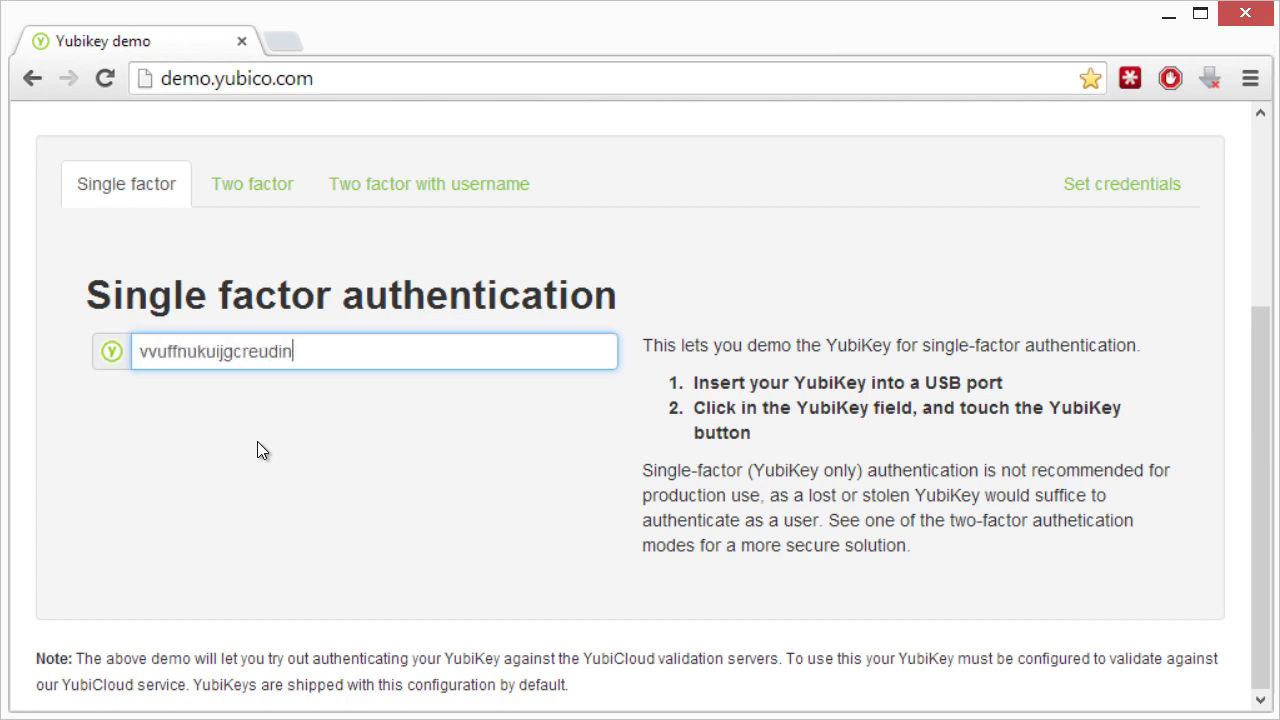
key(Return)
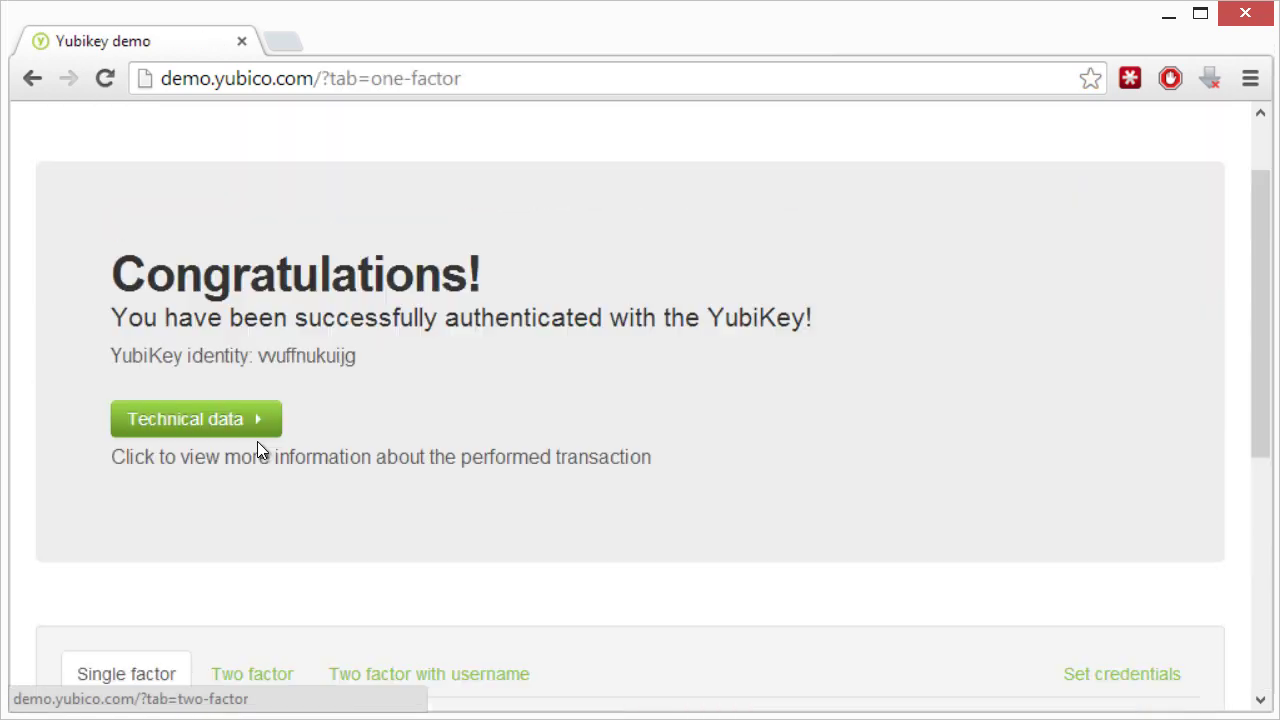